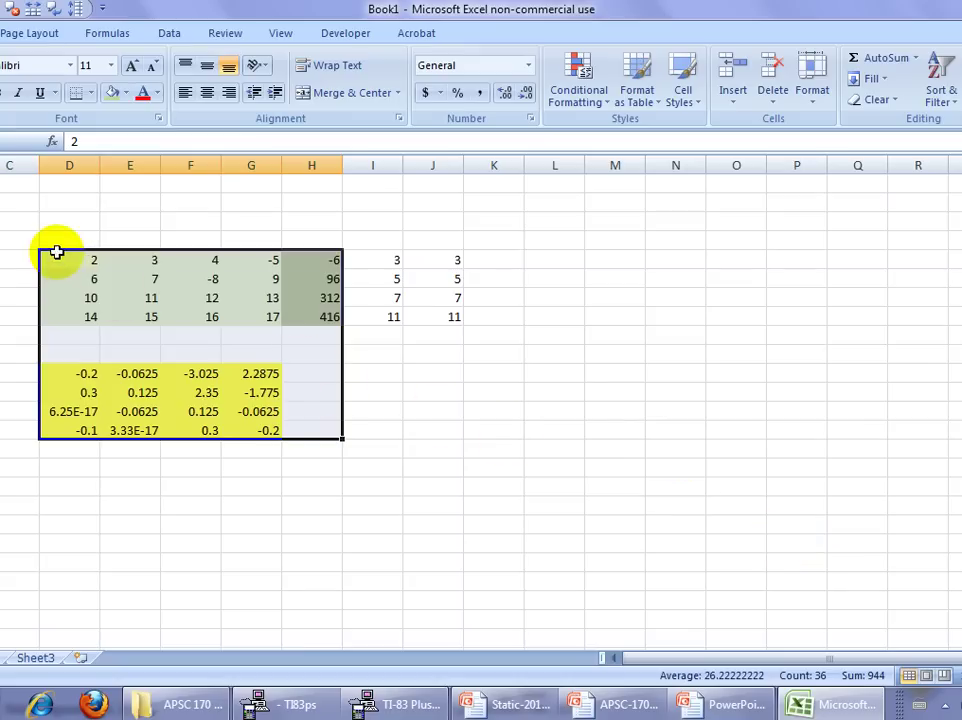
drag(68, 261, 241, 315)
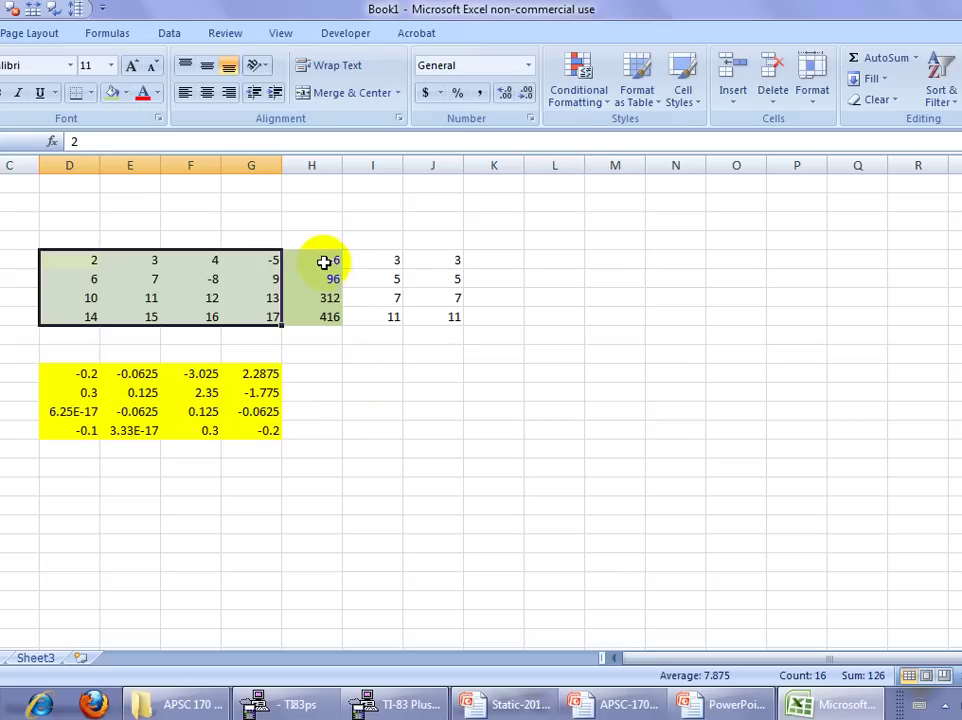
drag(320, 260, 321, 314)
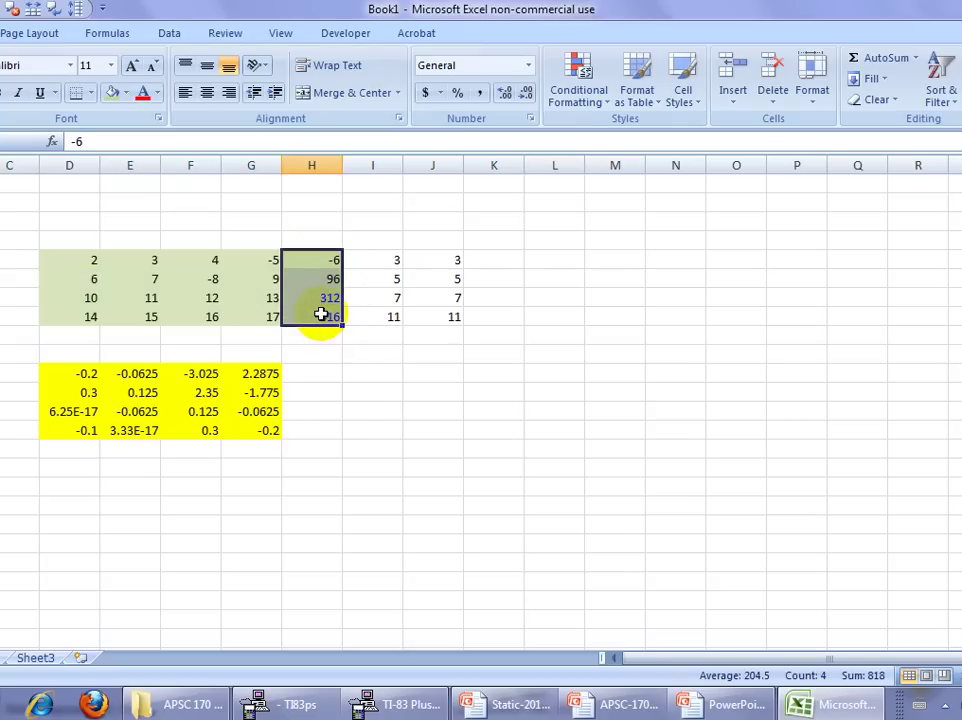
click(359, 377)
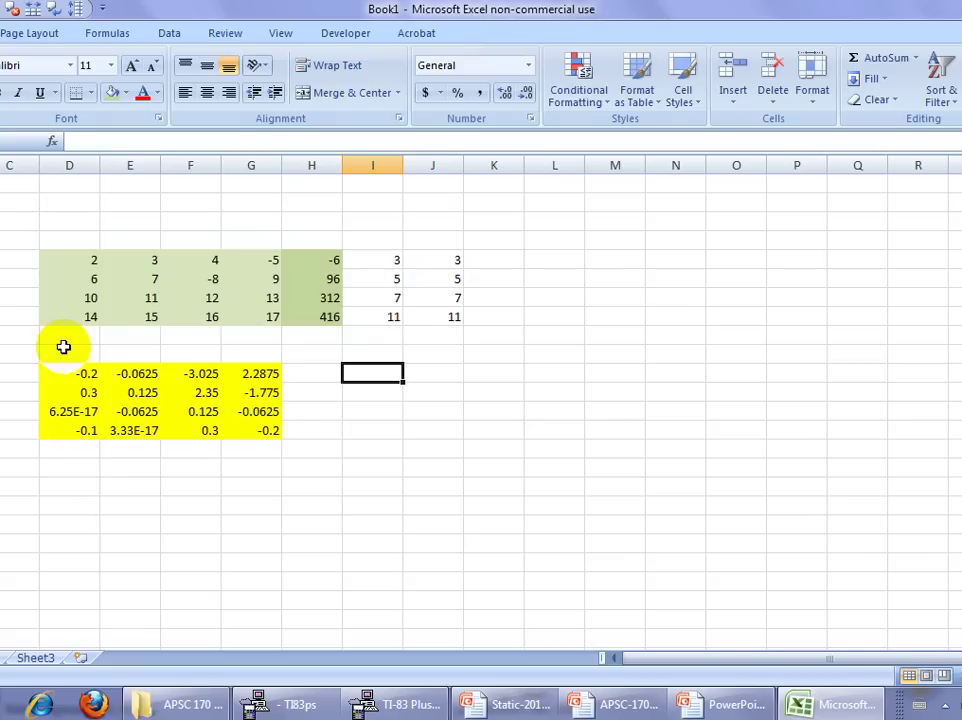
Step: Compute the inverse of the 4×4 coefficient matrix in D16:G19 with the array formula =MINVERSE(D5:G8)
drag(75, 470, 235, 523)
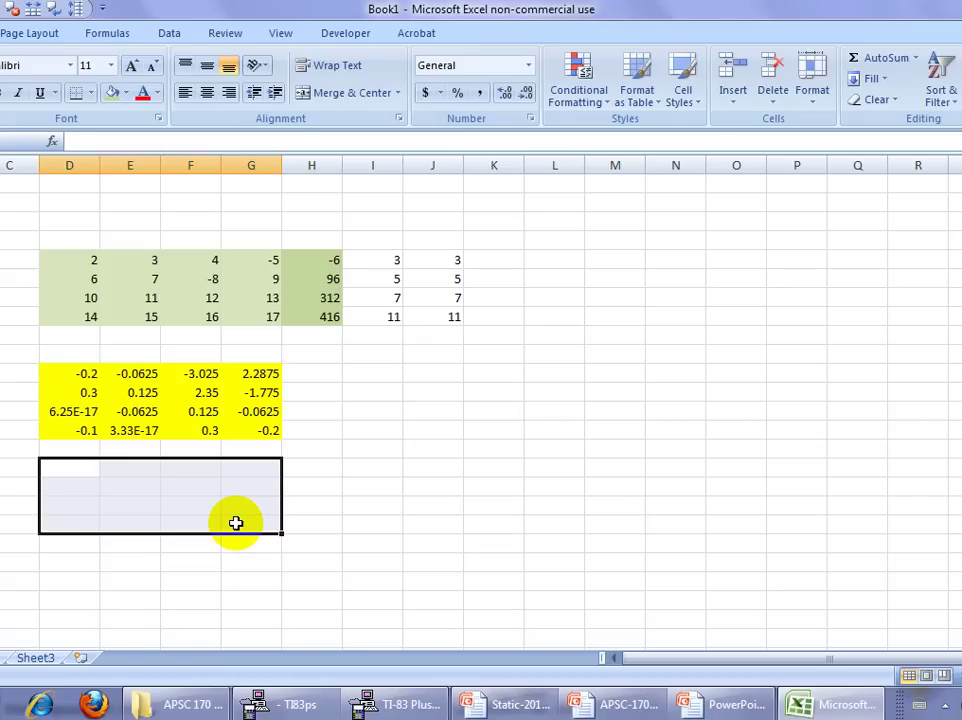
text(=min)
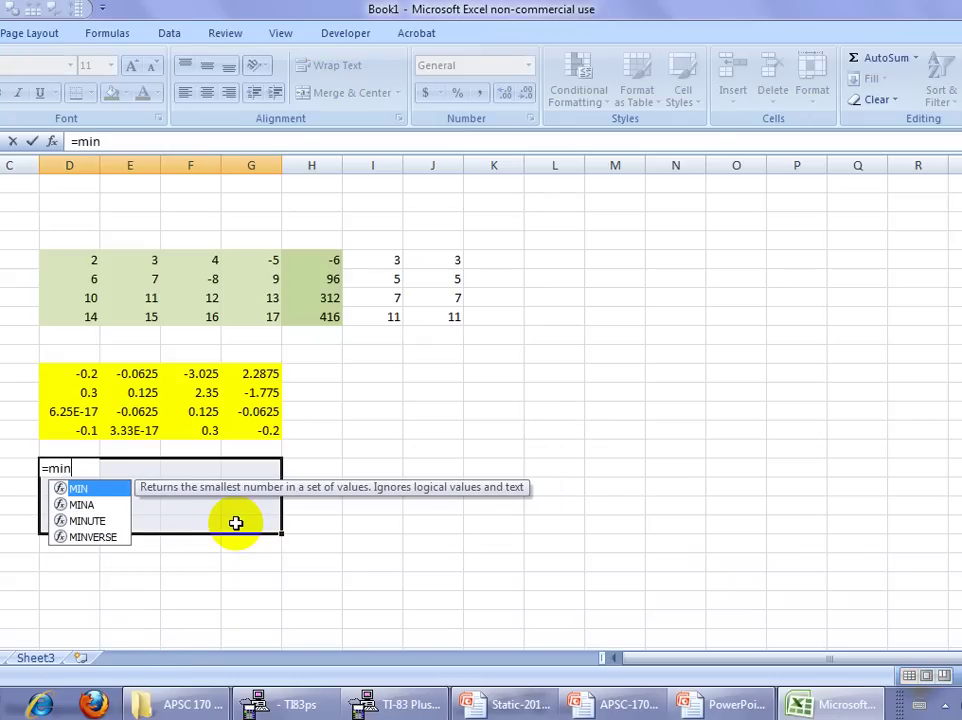
double_click(104, 537)
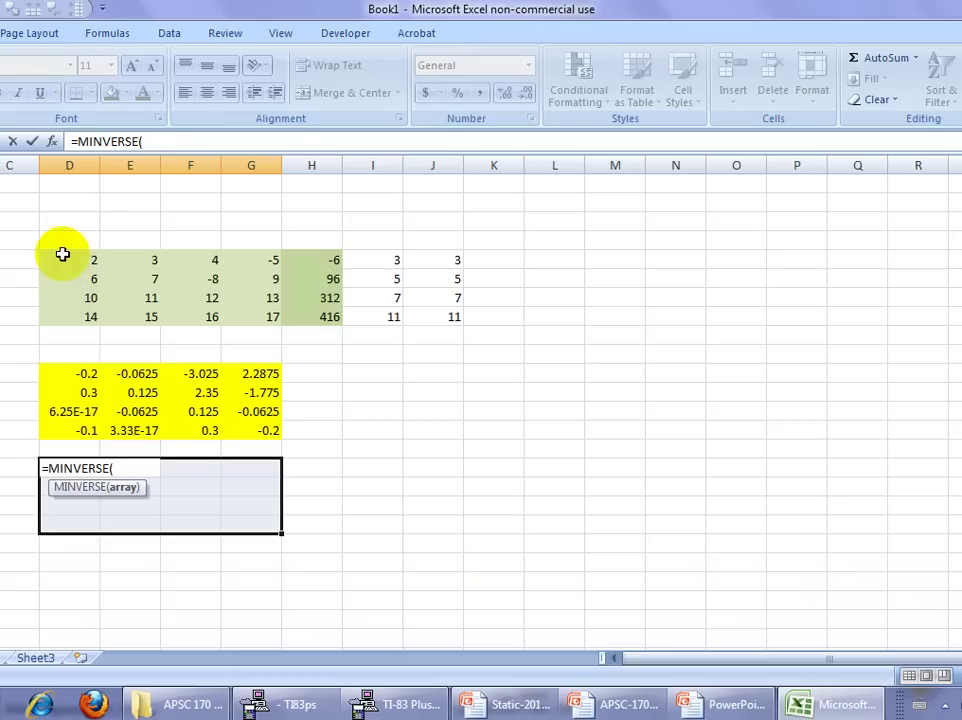
drag(64, 254, 262, 320)
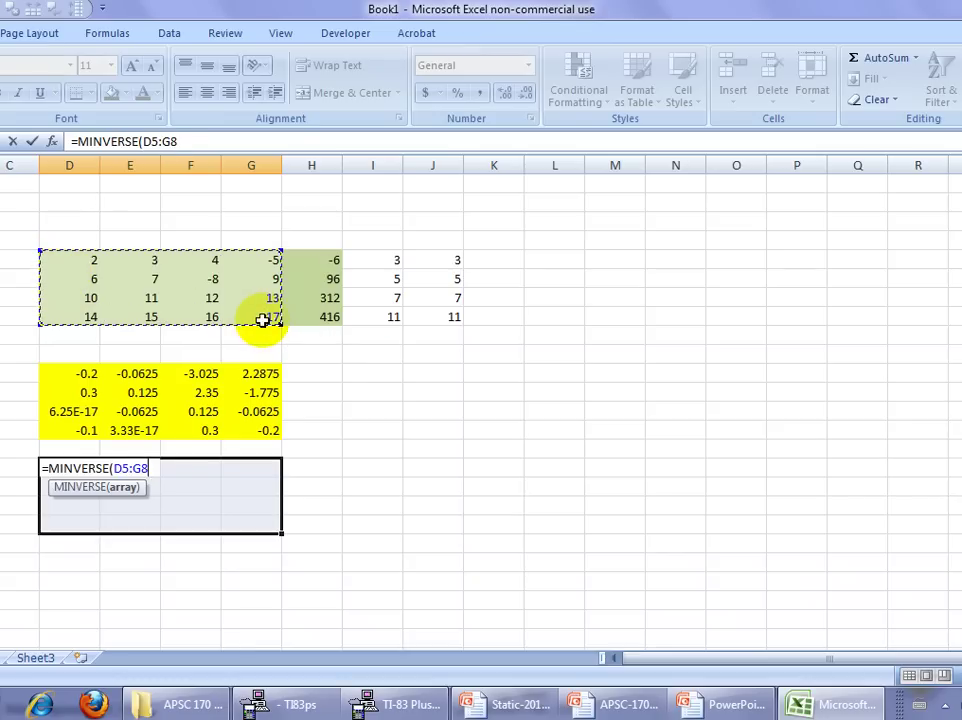
text())
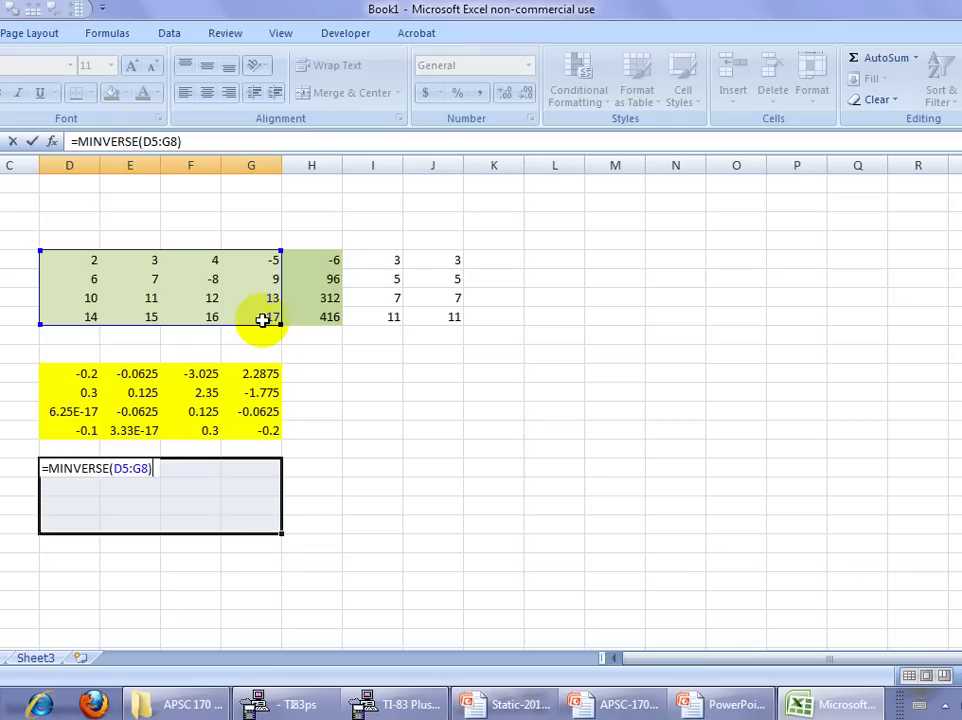
key(ctrl+shift+Return)
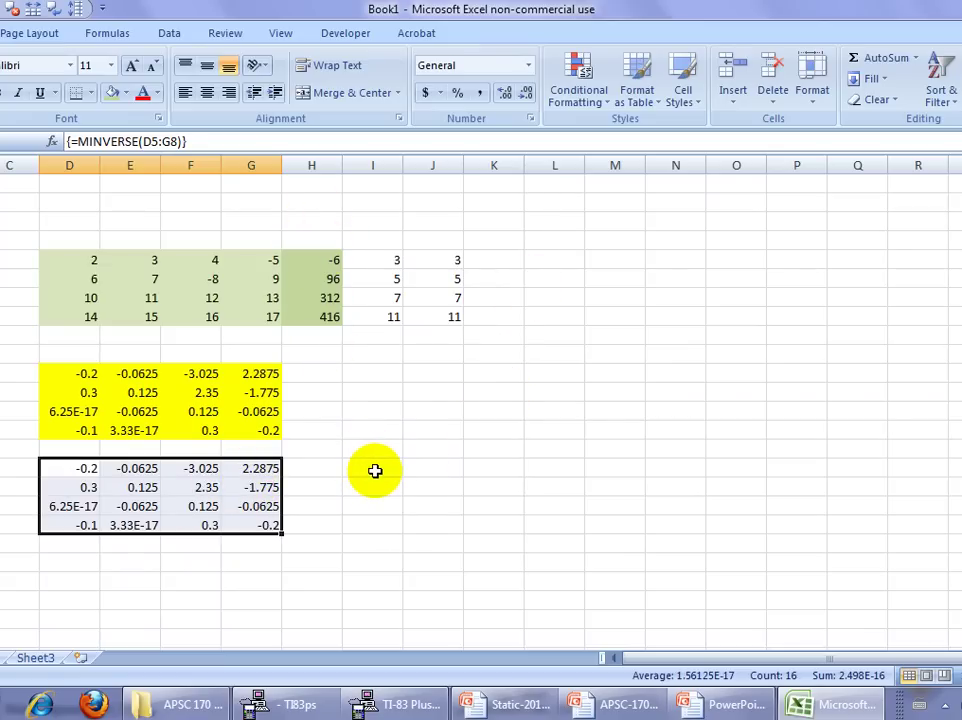
Step: Enter the array formula =MMULT(D16:G19,I5:I8) in I16:I19
drag(372, 468, 376, 517)
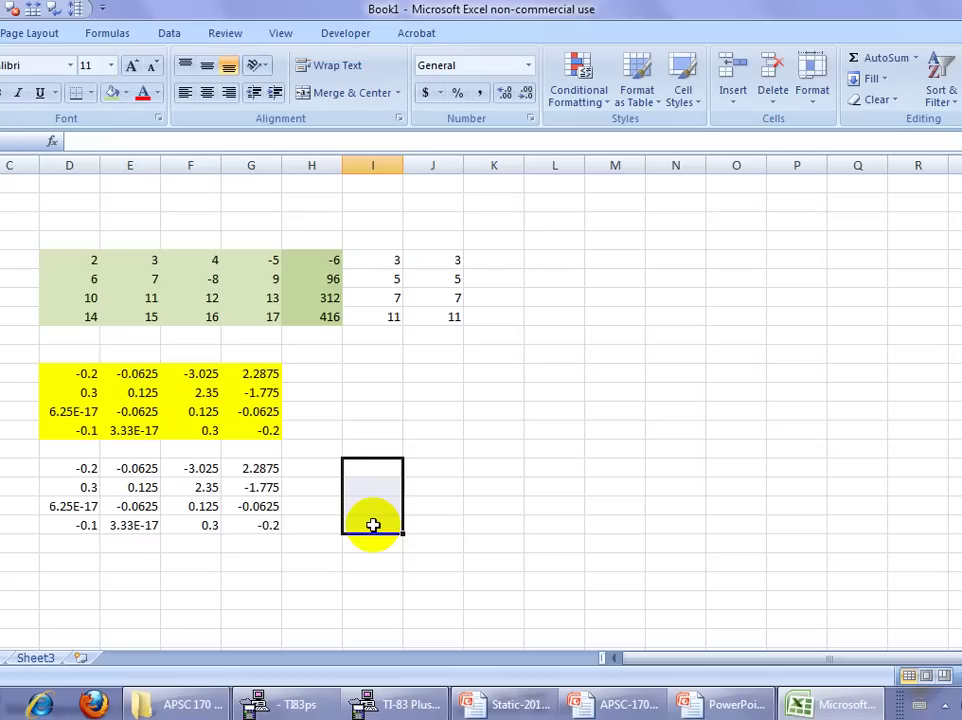
text(=mm)
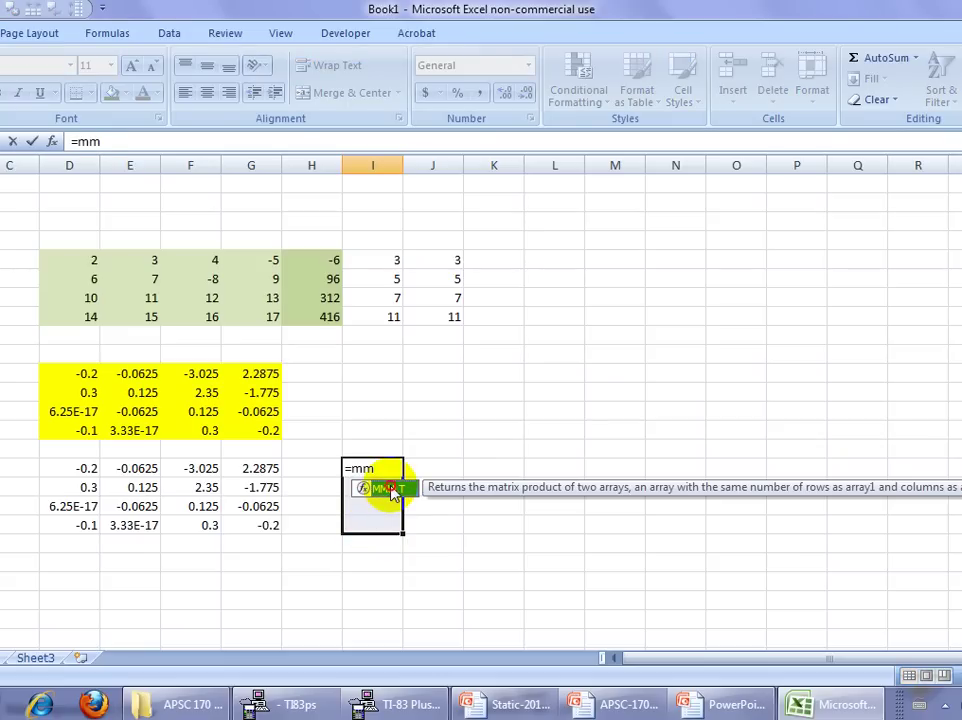
double_click(393, 493)
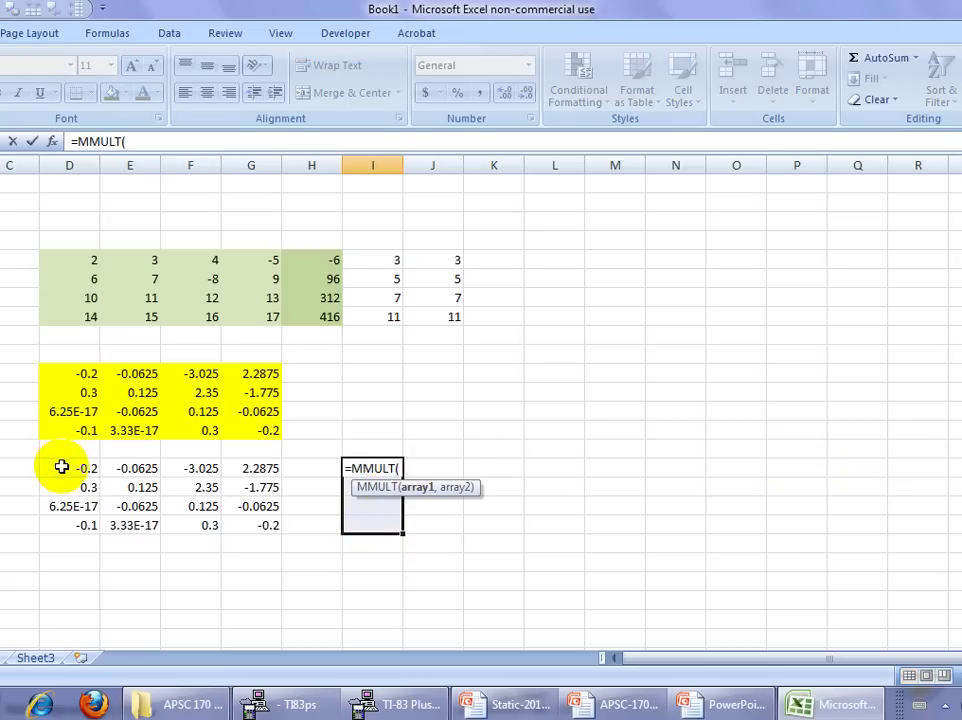
drag(62, 465, 243, 526)
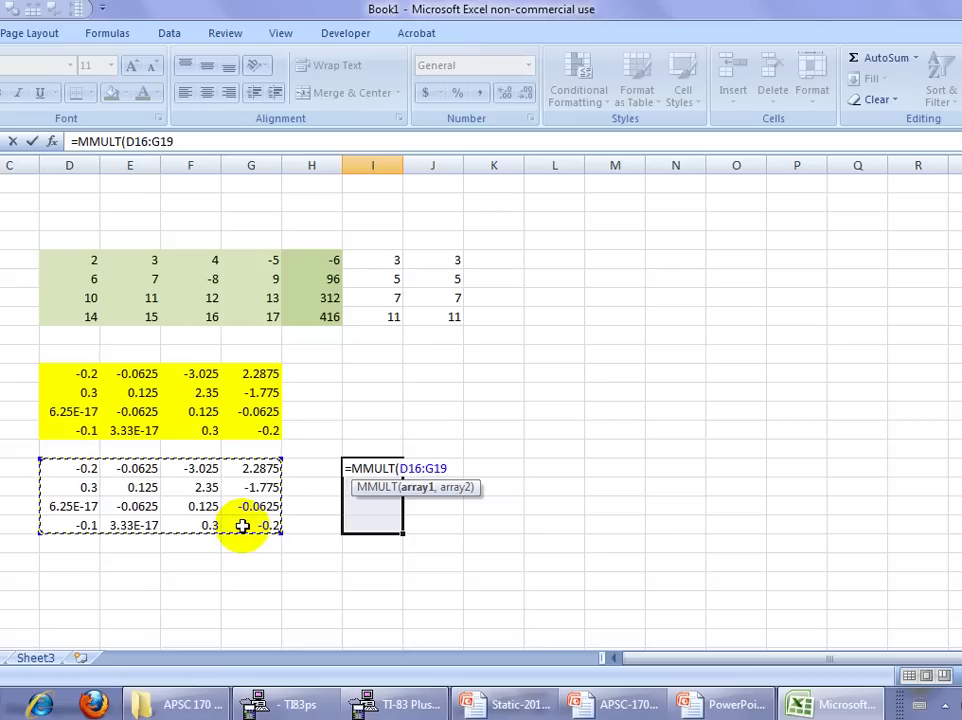
text(,)
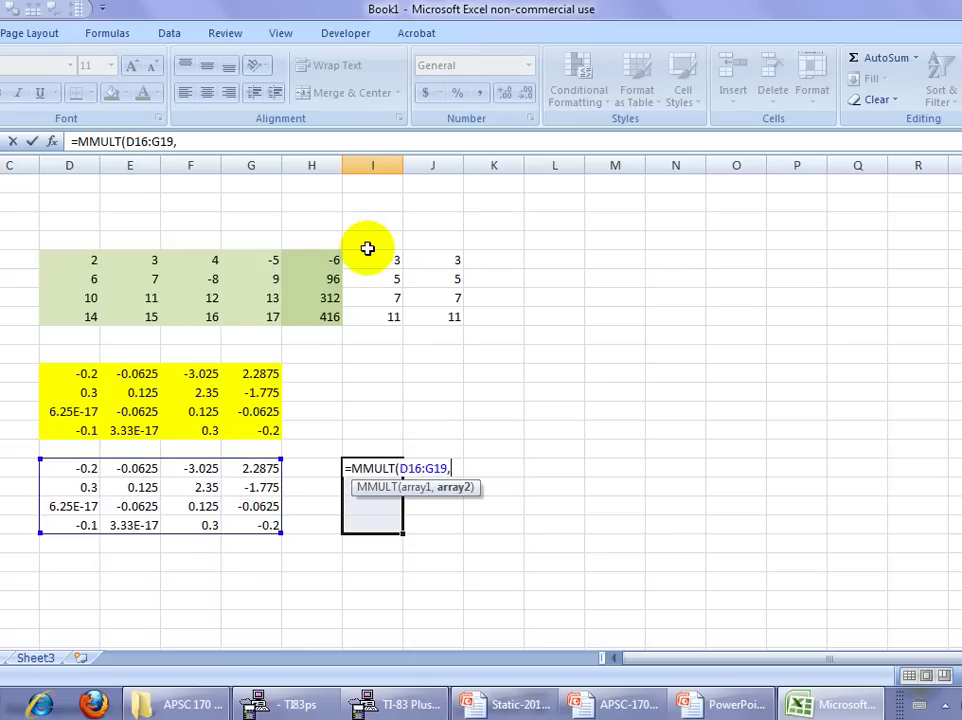
drag(369, 249, 384, 320)
text())
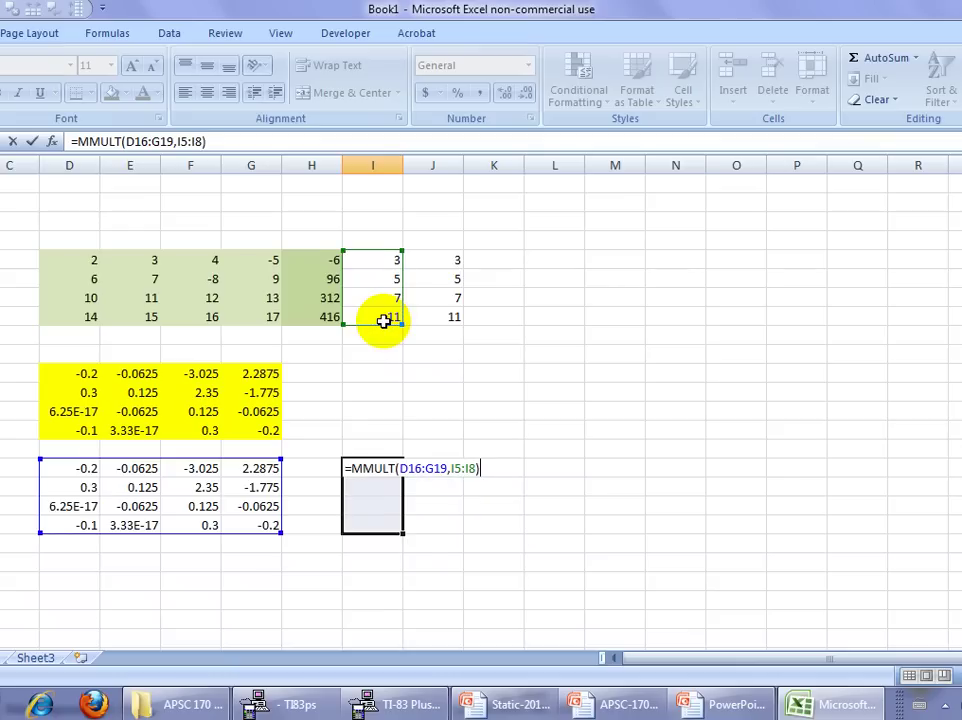
key(ctrl+shift+Return)
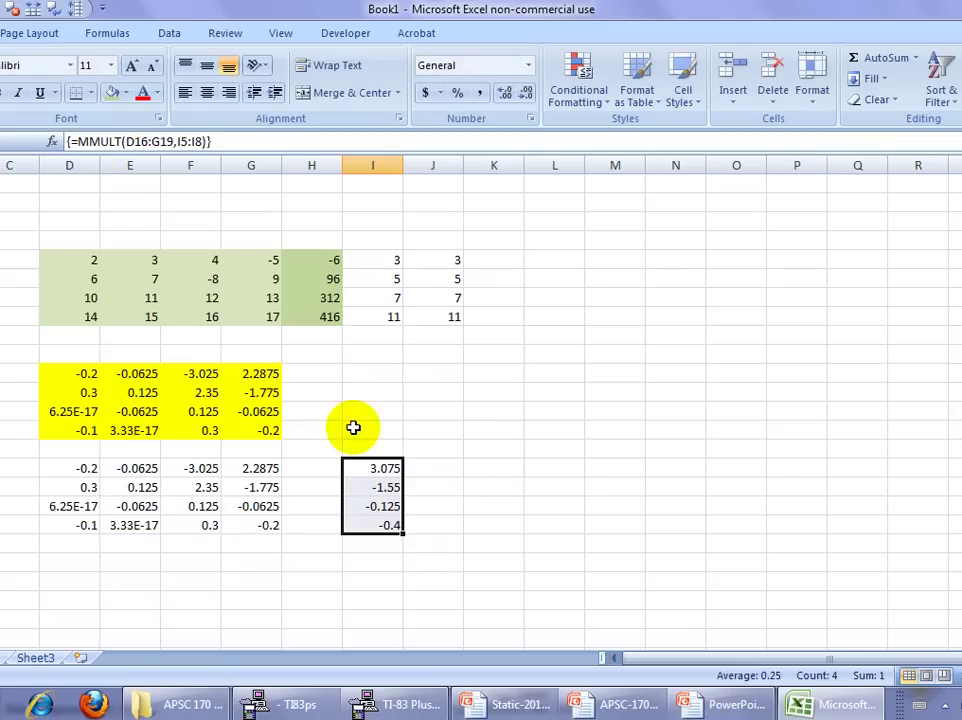
Step: Try to change the second array of the MMULT formula in cell I16 alone to H5:H8
click(363, 468)
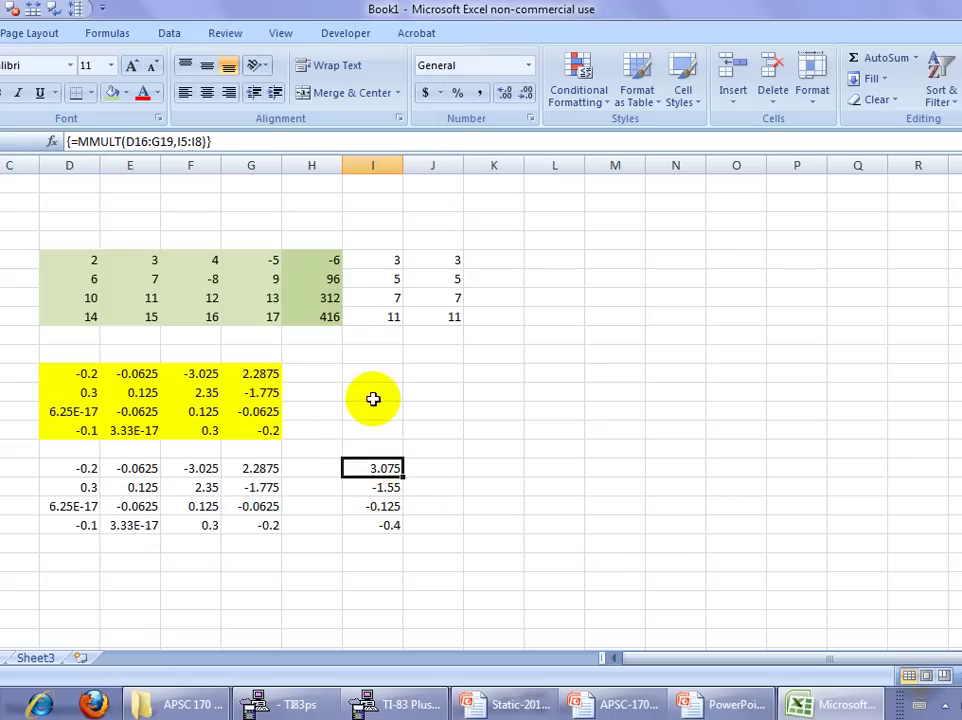
click(182, 141)
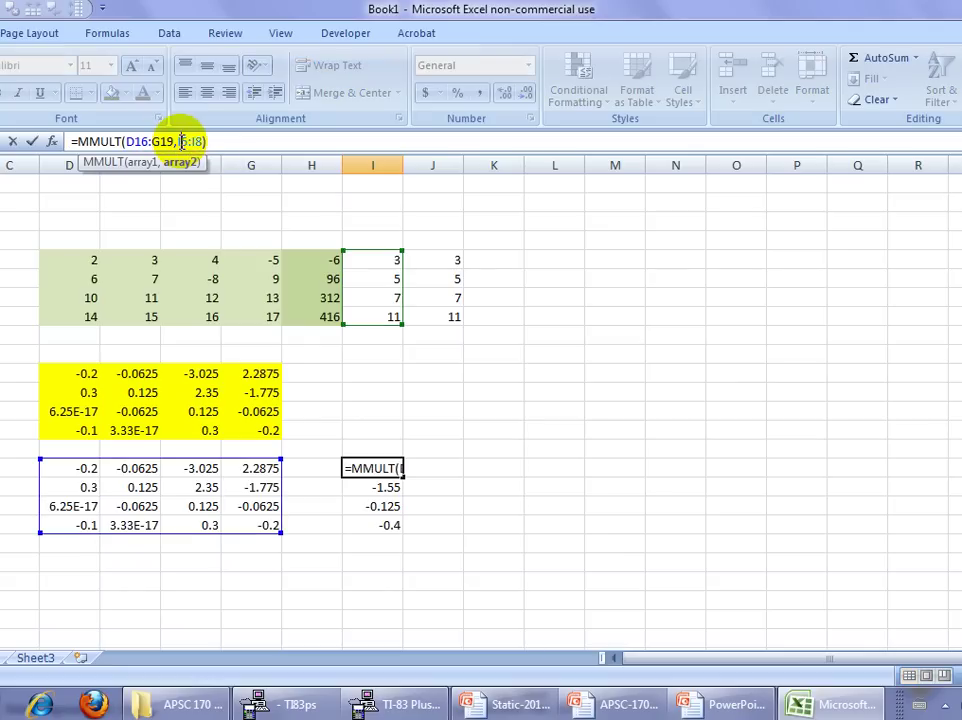
key(BackSpace)
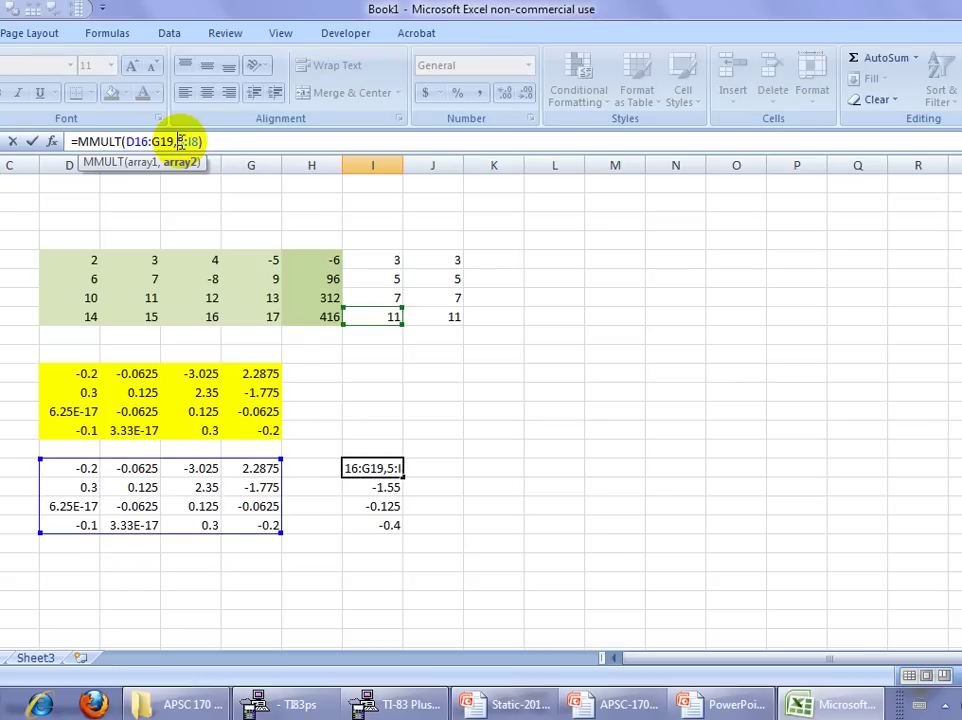
text(H)
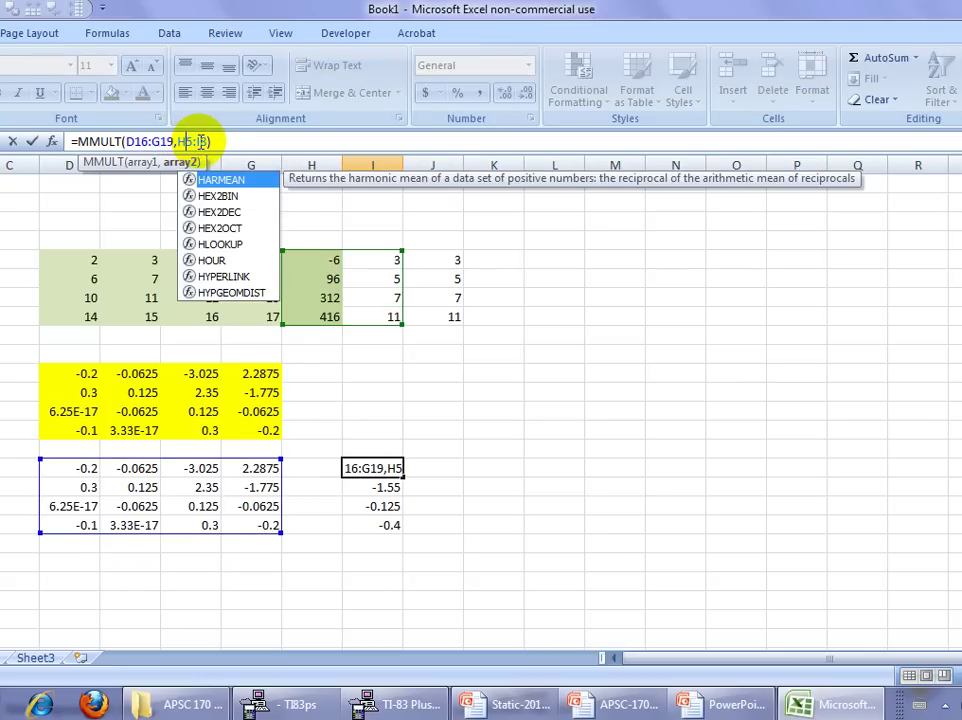
click(200, 141)
key(BackSpace)
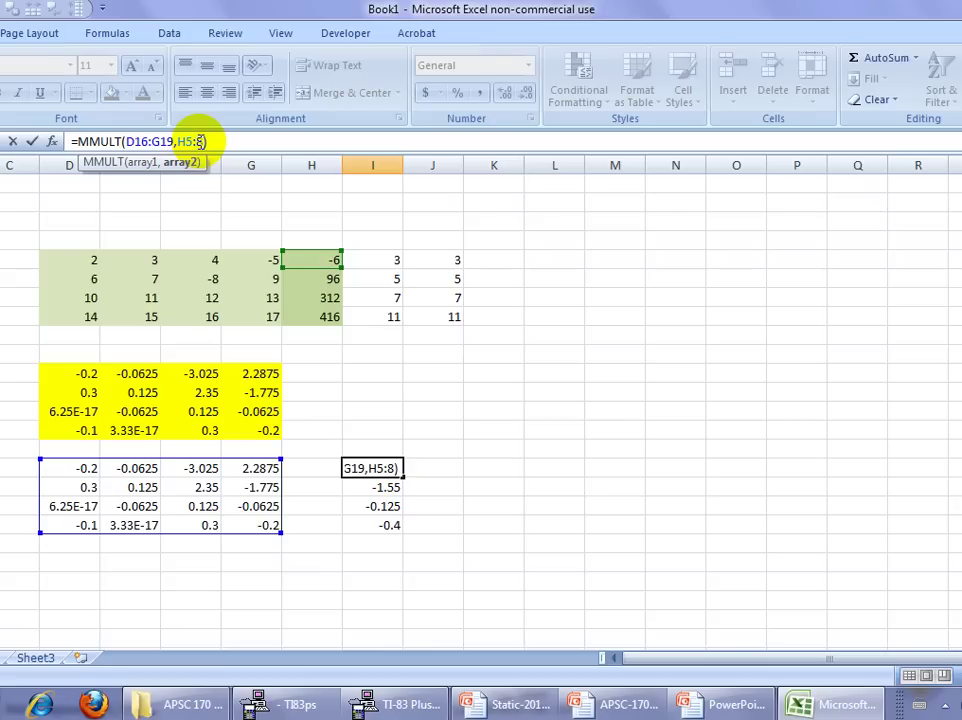
text(H)
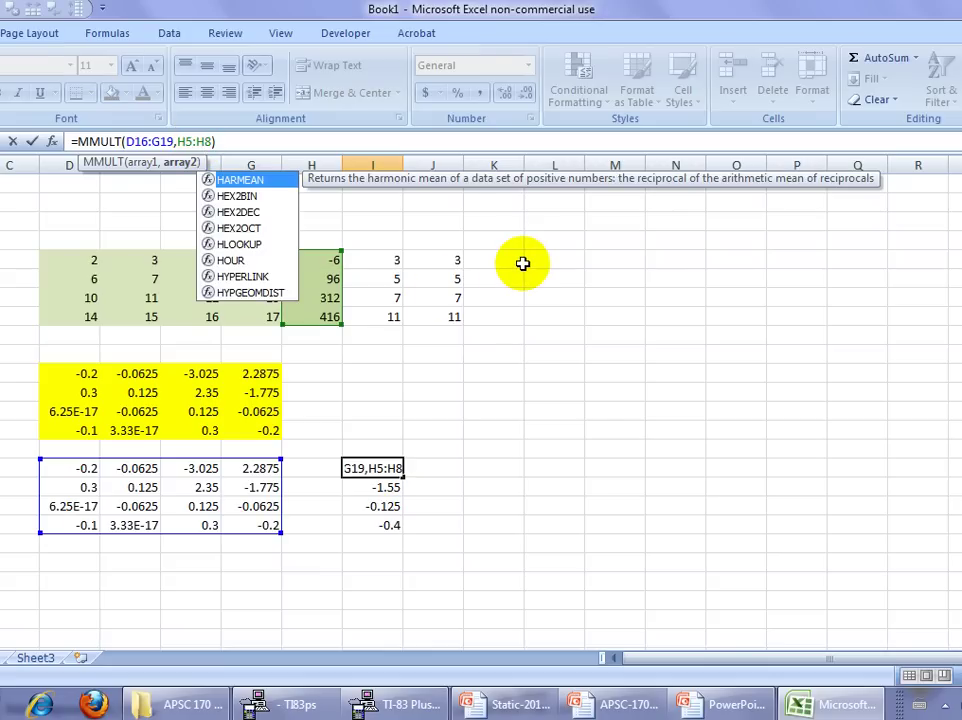
key(Return)
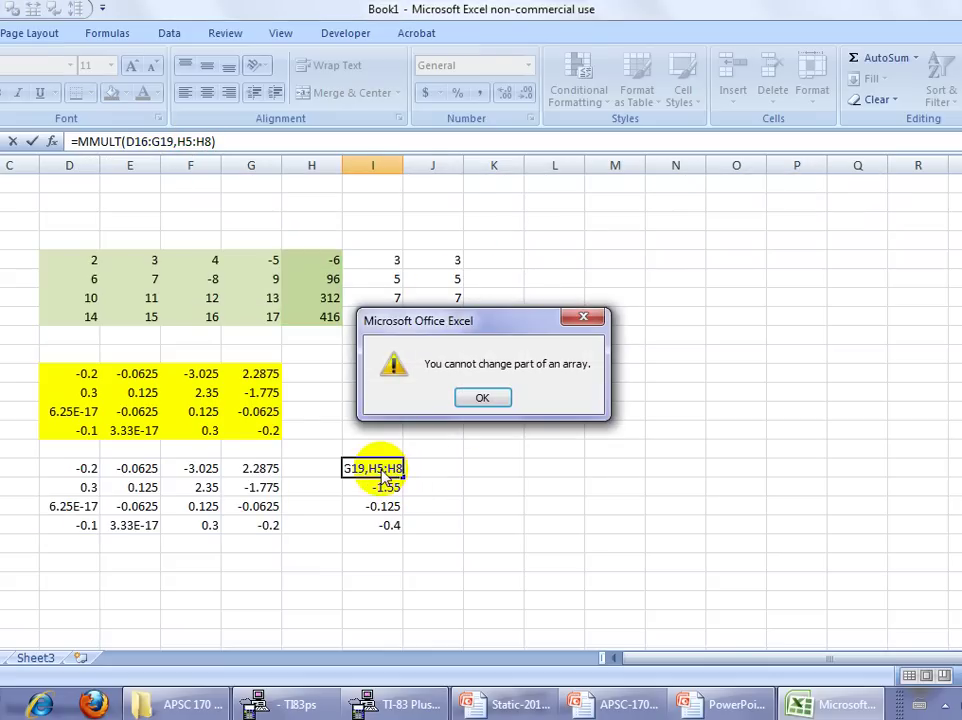
key(Return)
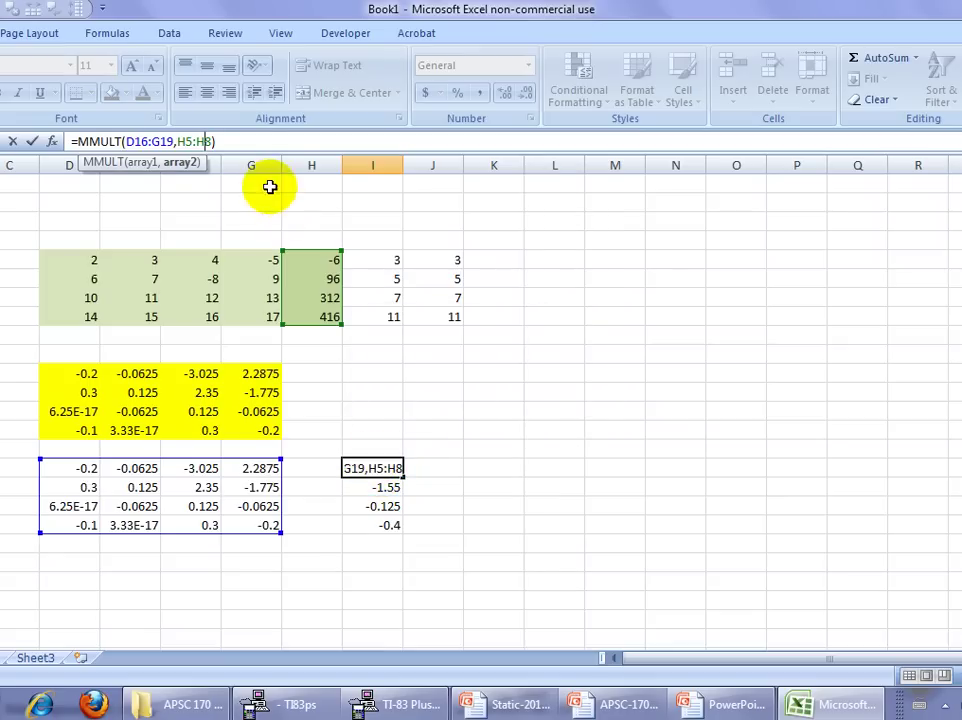
key(Escape)
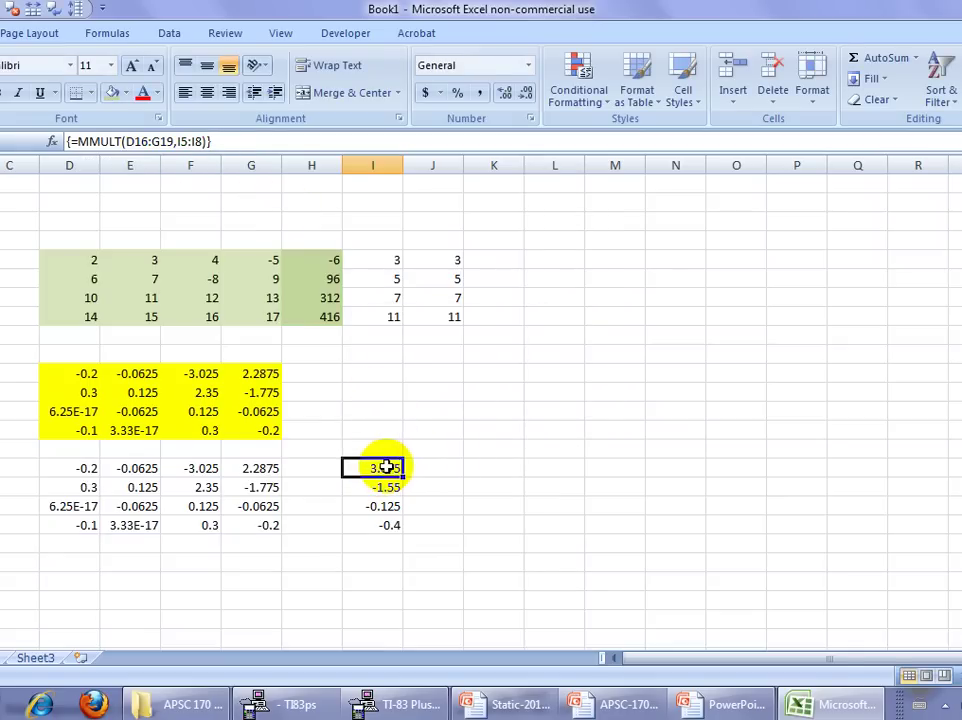
Step: Clear I16:I19 and multiply the inverse by the constants there with the array formula =MMULT(D16:G19,H5:H8)
drag(386, 464, 382, 535)
key(Delete)
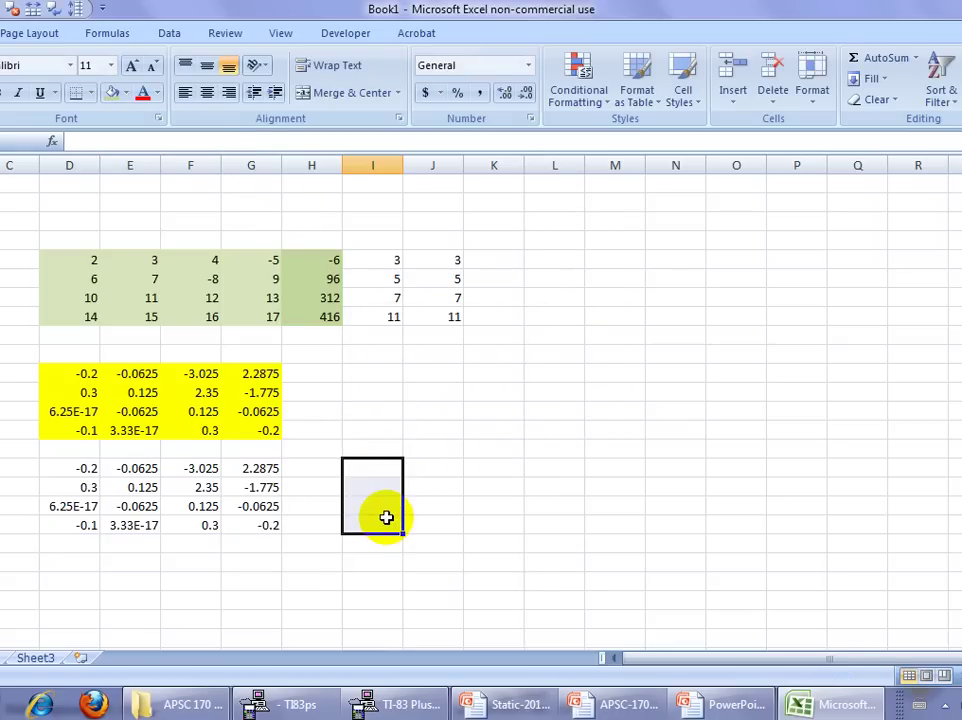
text(=mm)
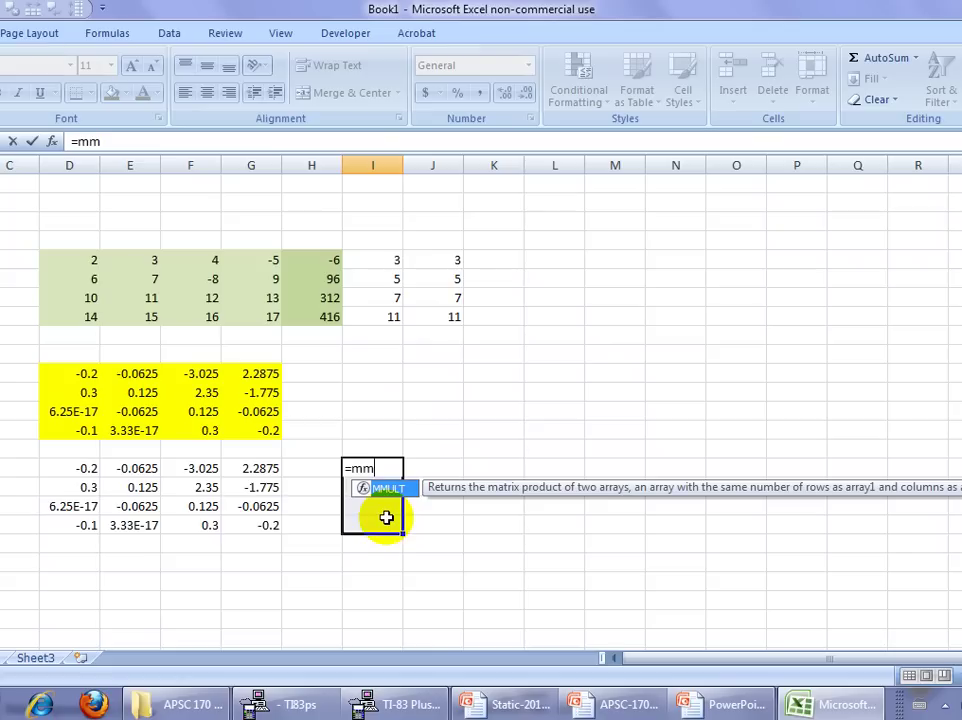
double_click(387, 489)
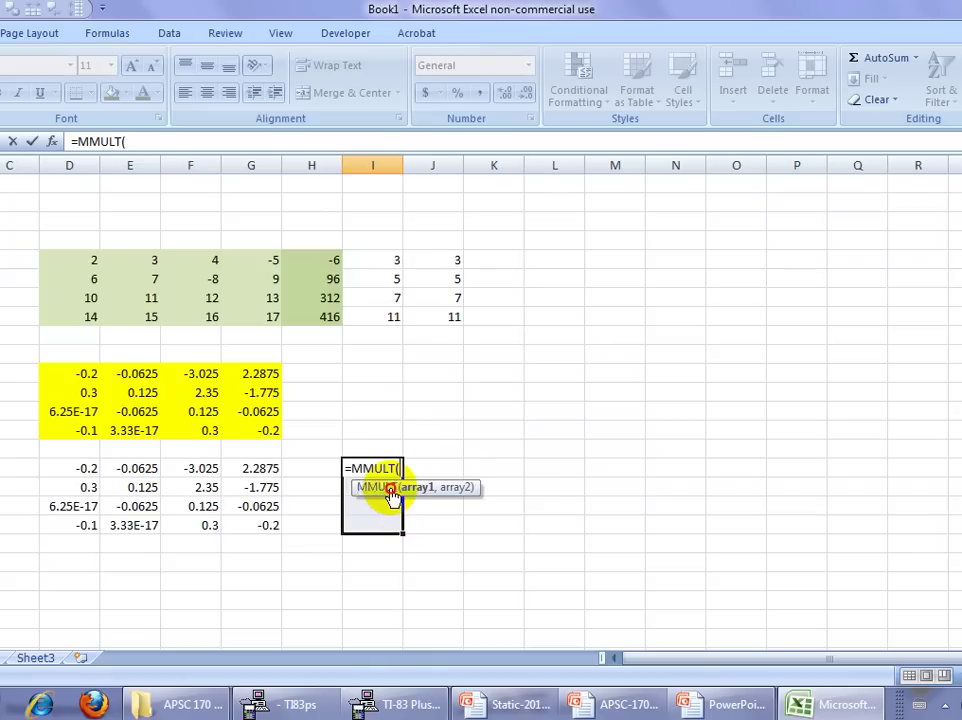
drag(66, 465, 256, 522)
text(,)
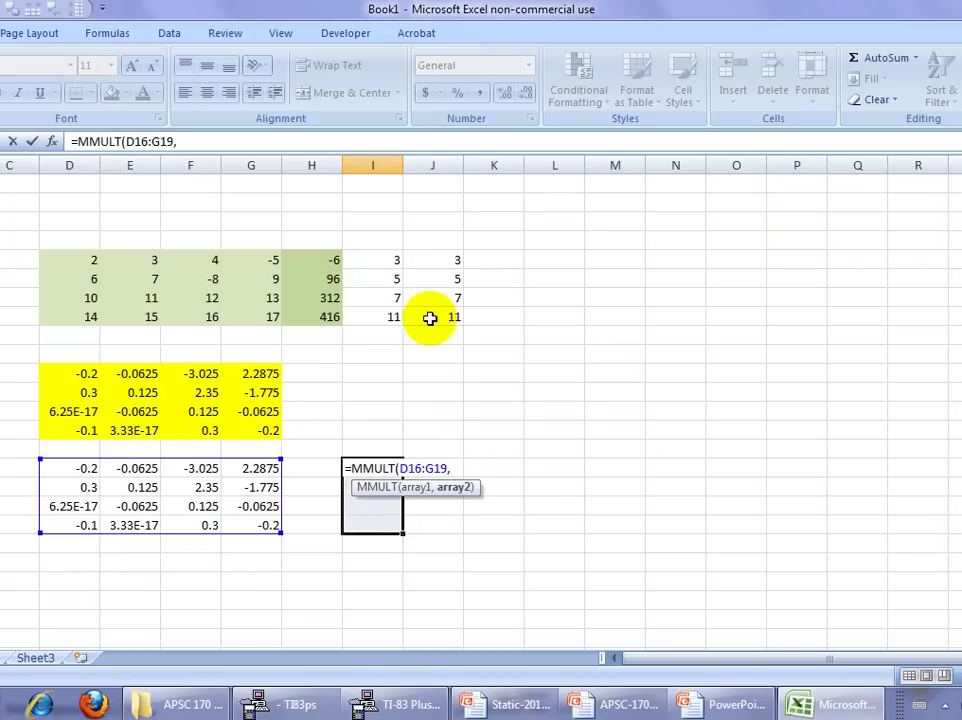
drag(313, 256, 313, 316)
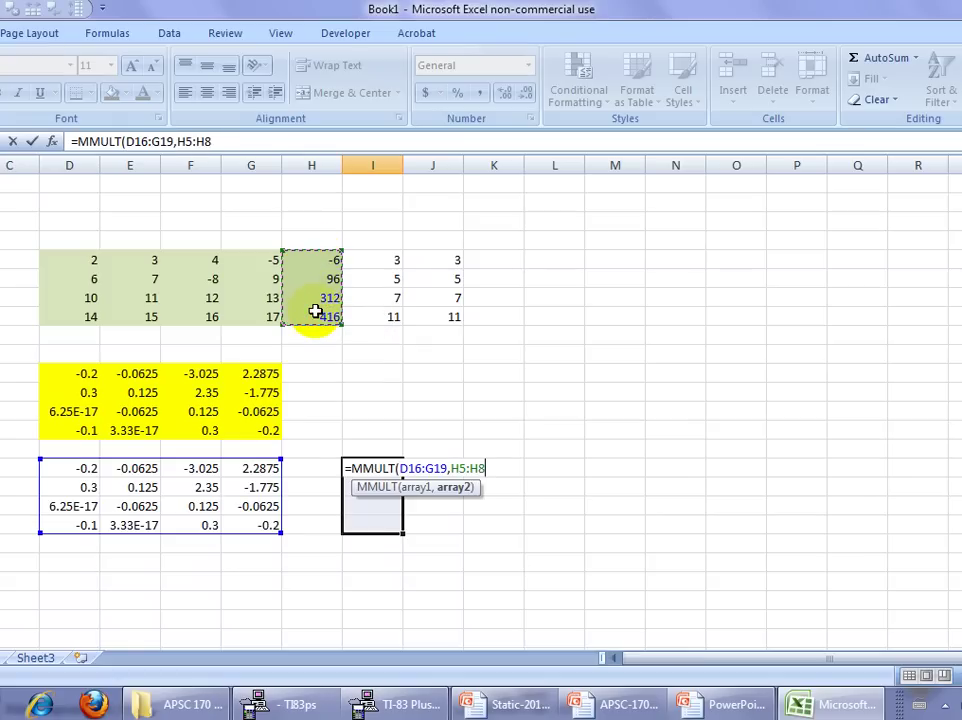
text())
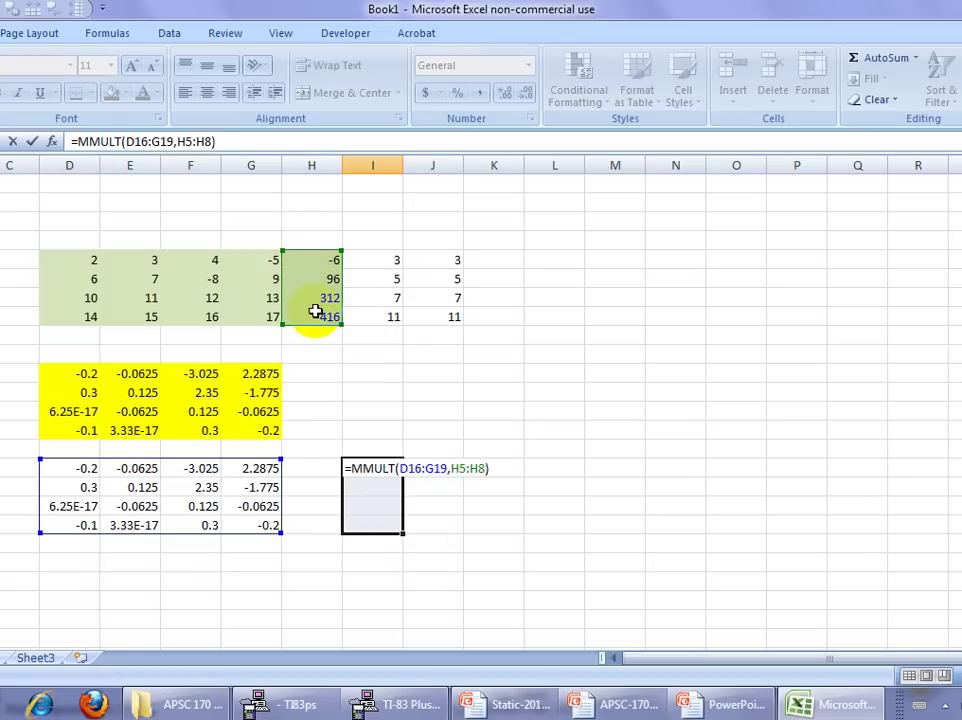
key(ctrl+shift+Return)
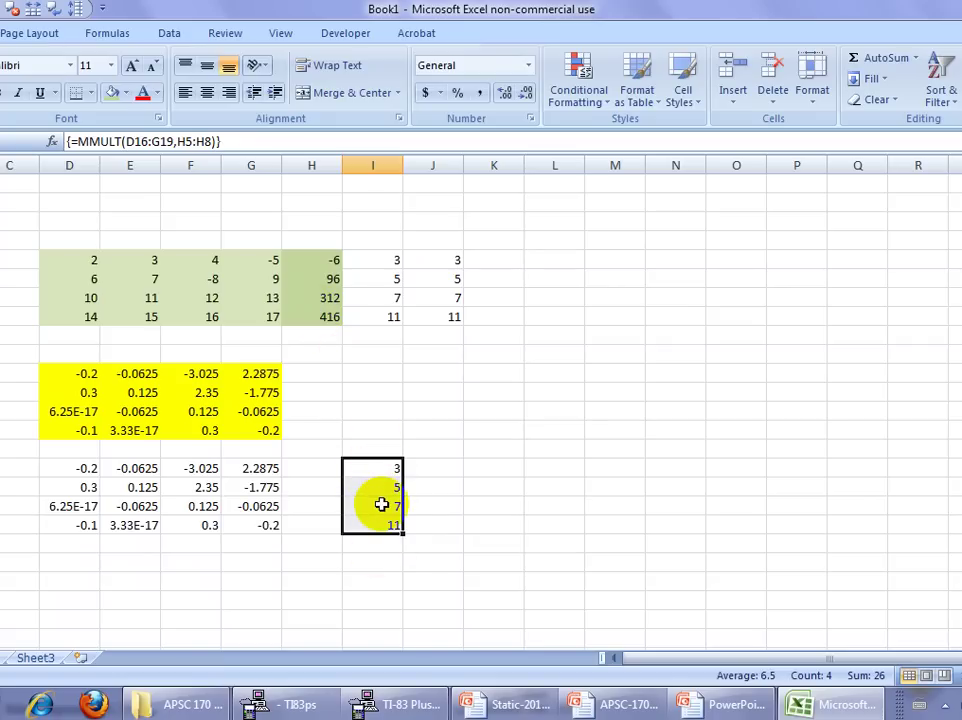
Step: Examine the nested MMULT and MINVERSE array formula in cell J5 and the matrix and constants ranges it uses
click(448, 262)
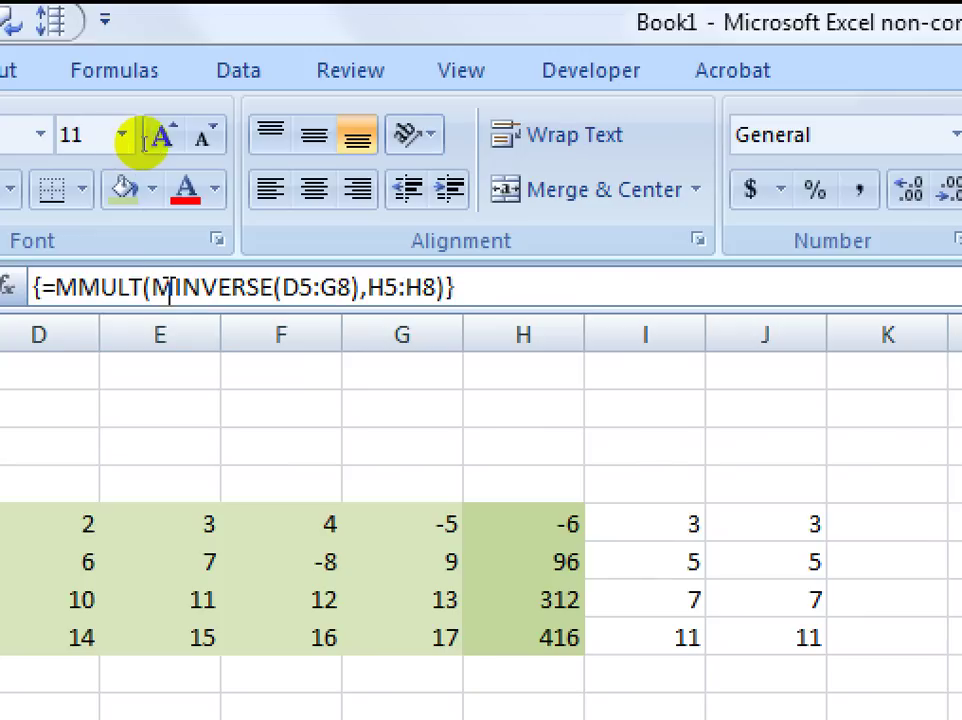
key(Right)
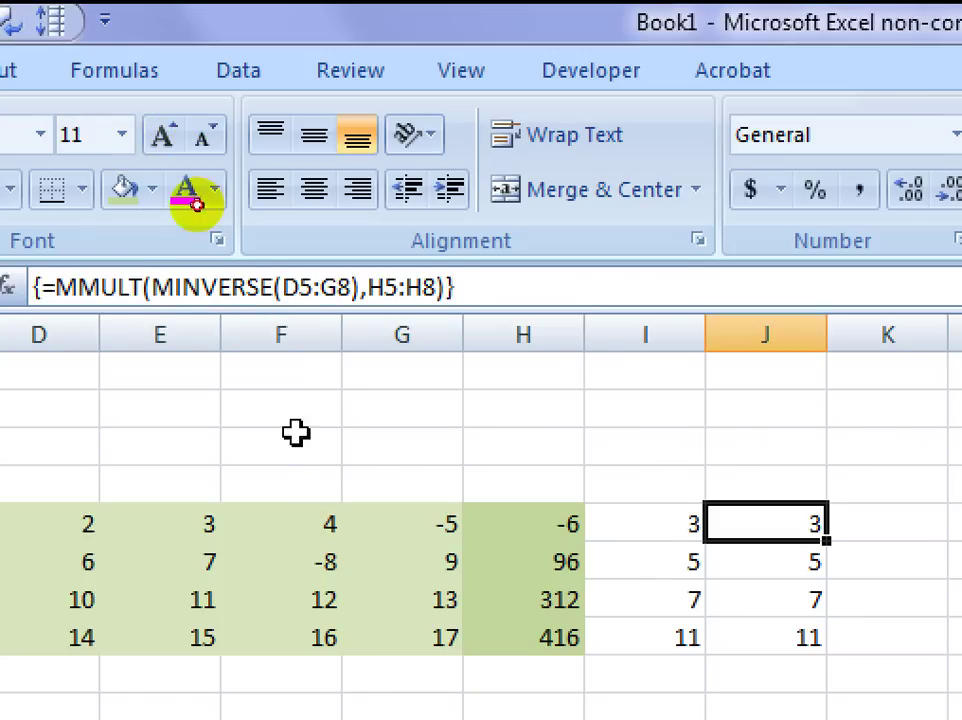
key(Down)
key(Down)
key(Down)
key(Down)
key(Down)
key(Down)
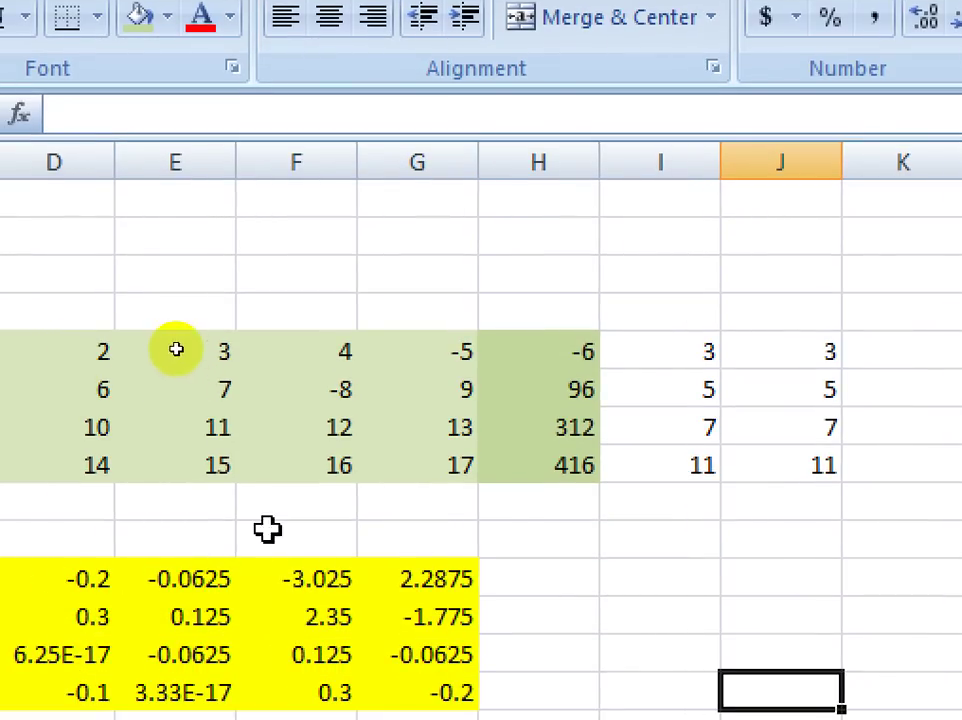
click(176, 103)
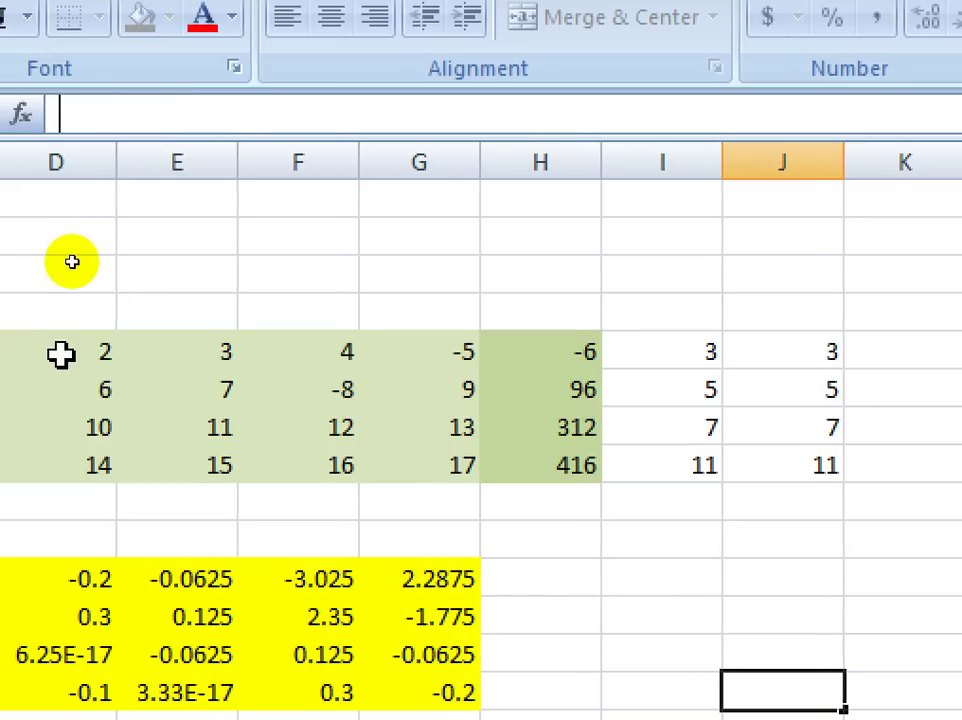
drag(61, 353, 369, 455)
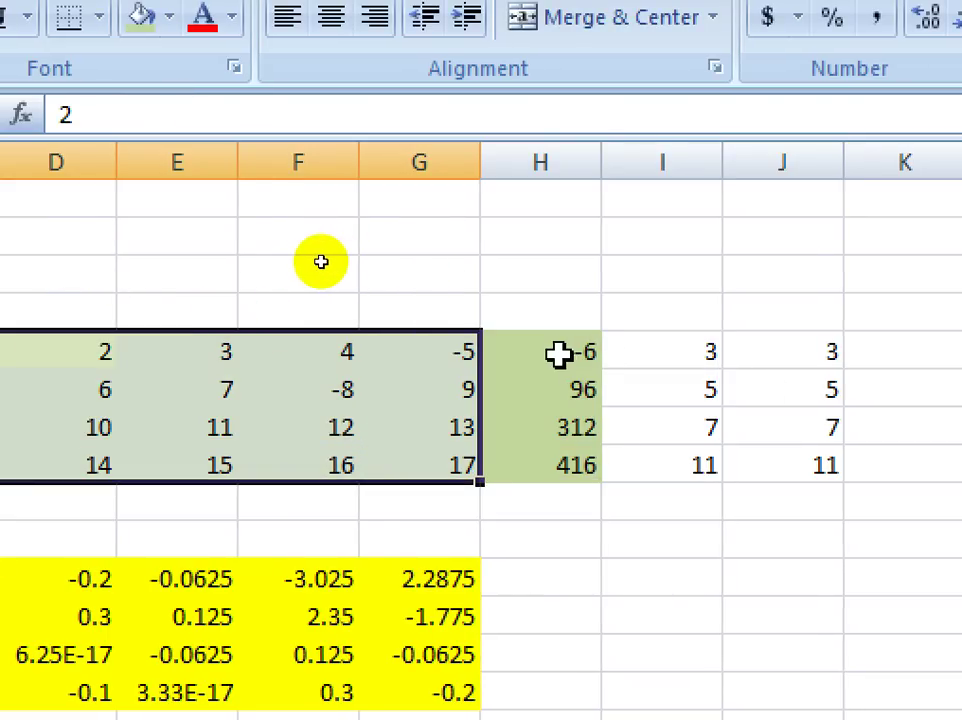
drag(558, 354, 557, 449)
click(961, 228)
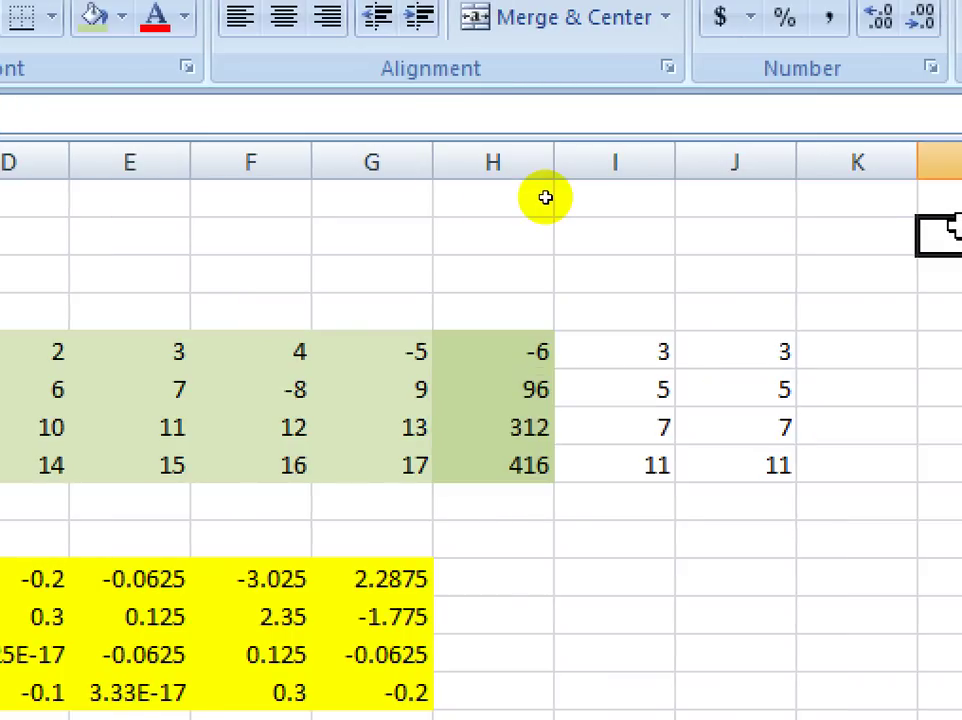
key(Up)
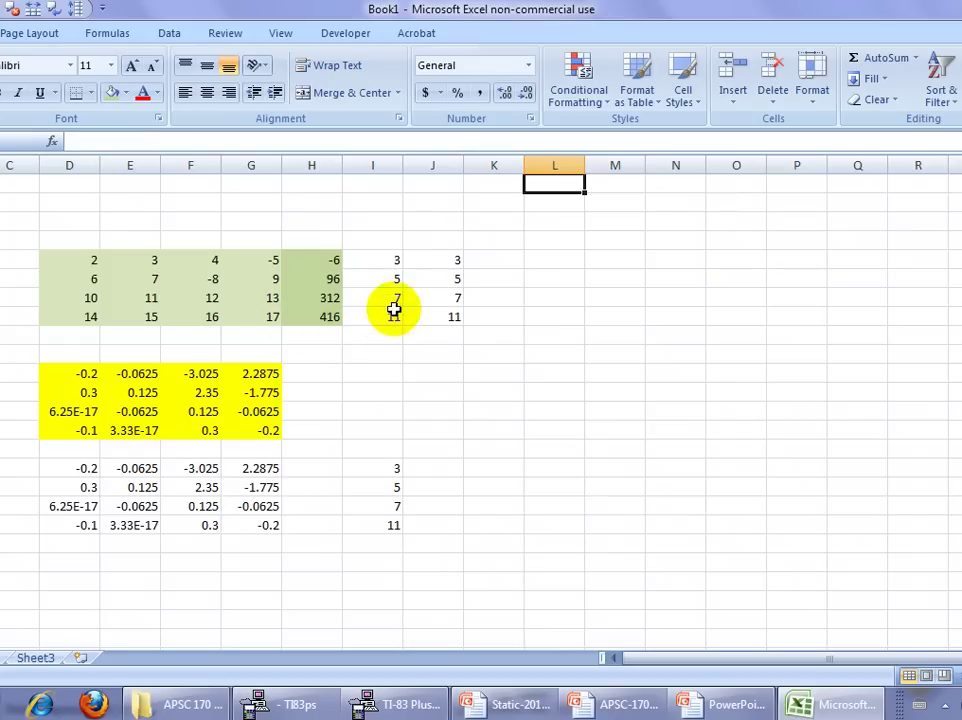
click(452, 264)
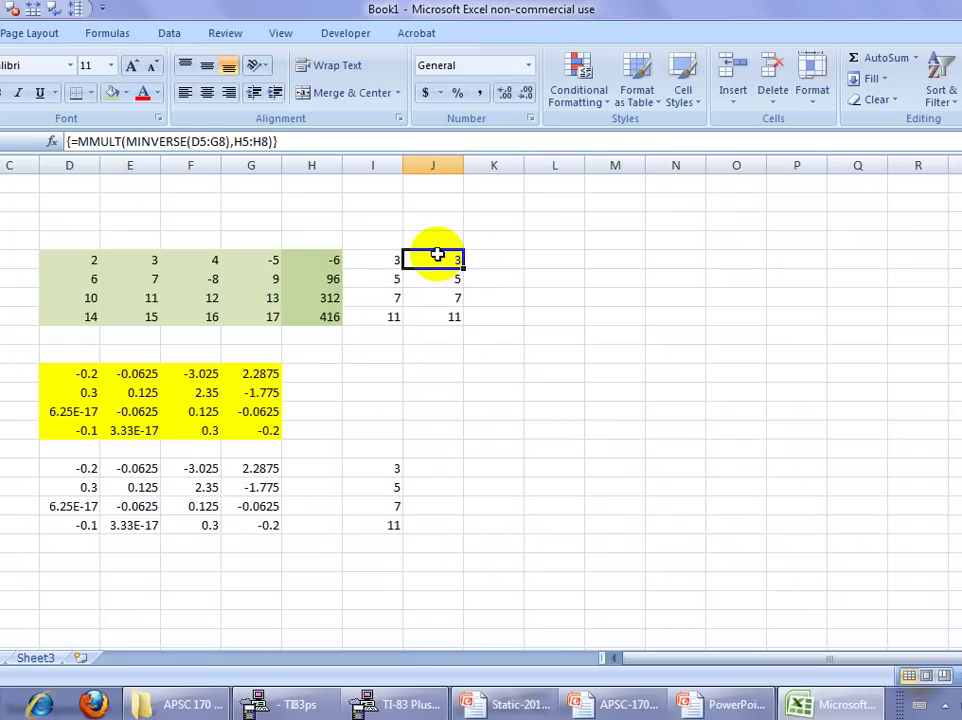